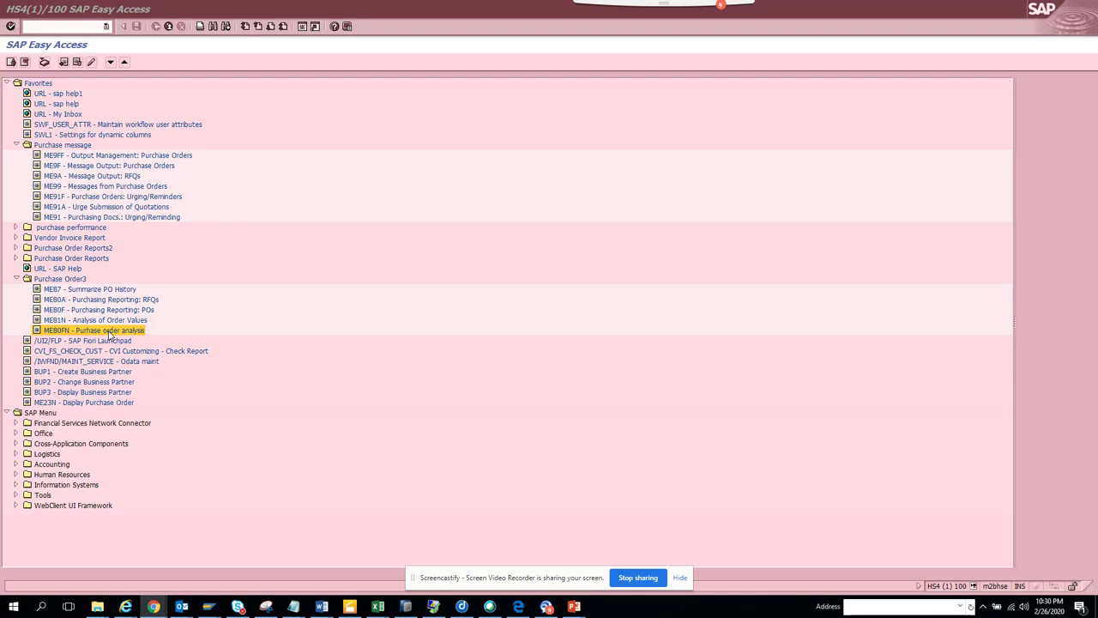
# Step: Run the ME80FN purchase order analysis with the preset selections and display its header/item data
pyautogui.doubleClick(110, 335)
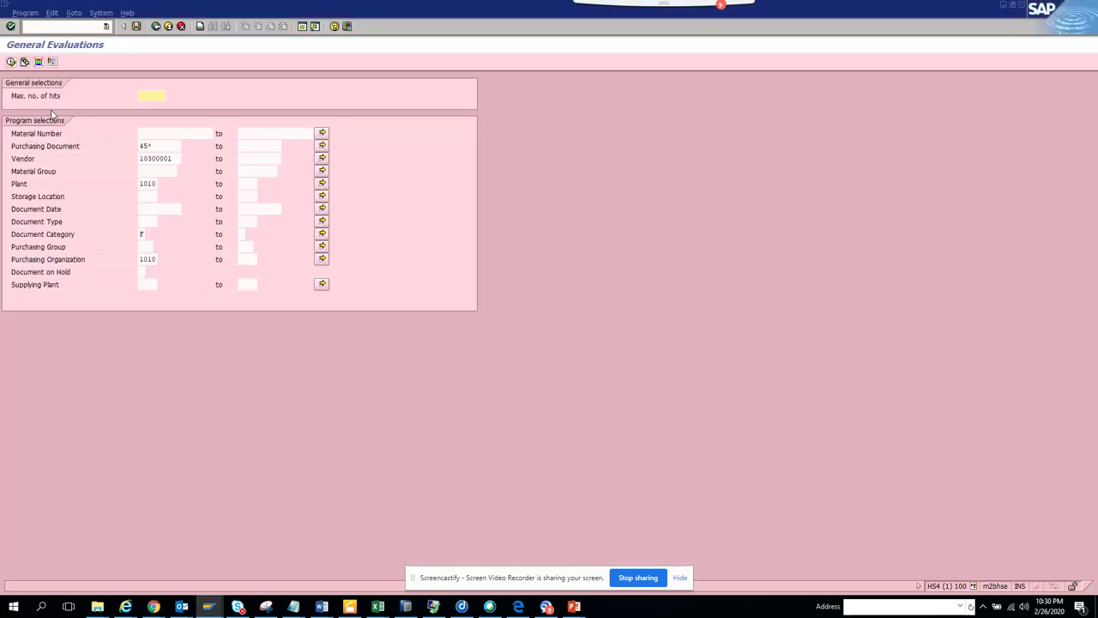
pyautogui.click(11, 61)
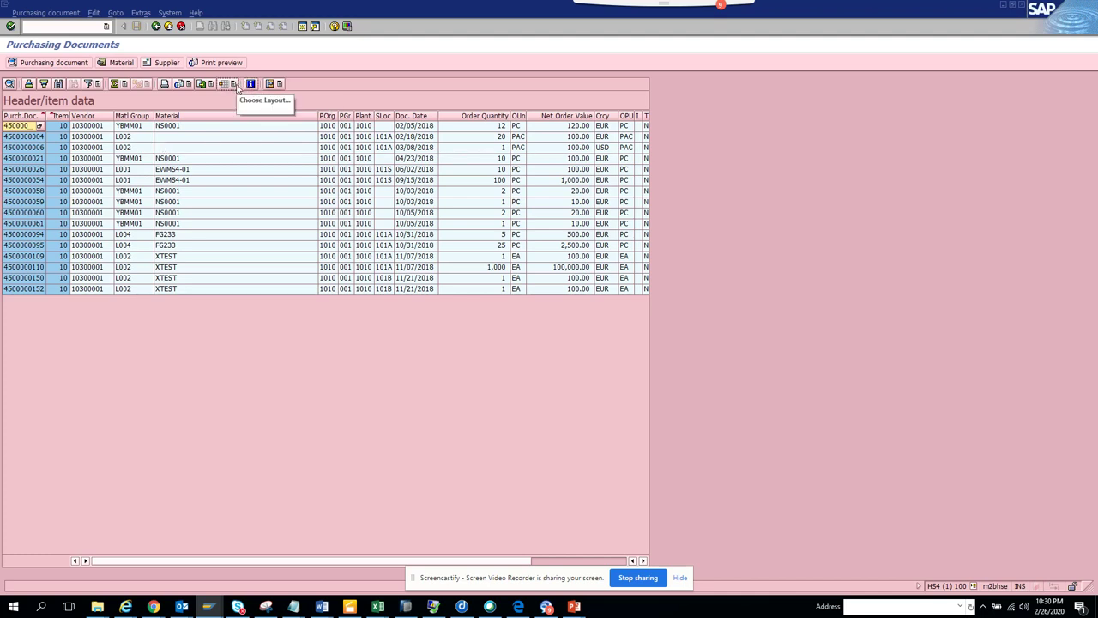
pyautogui.click(280, 84)
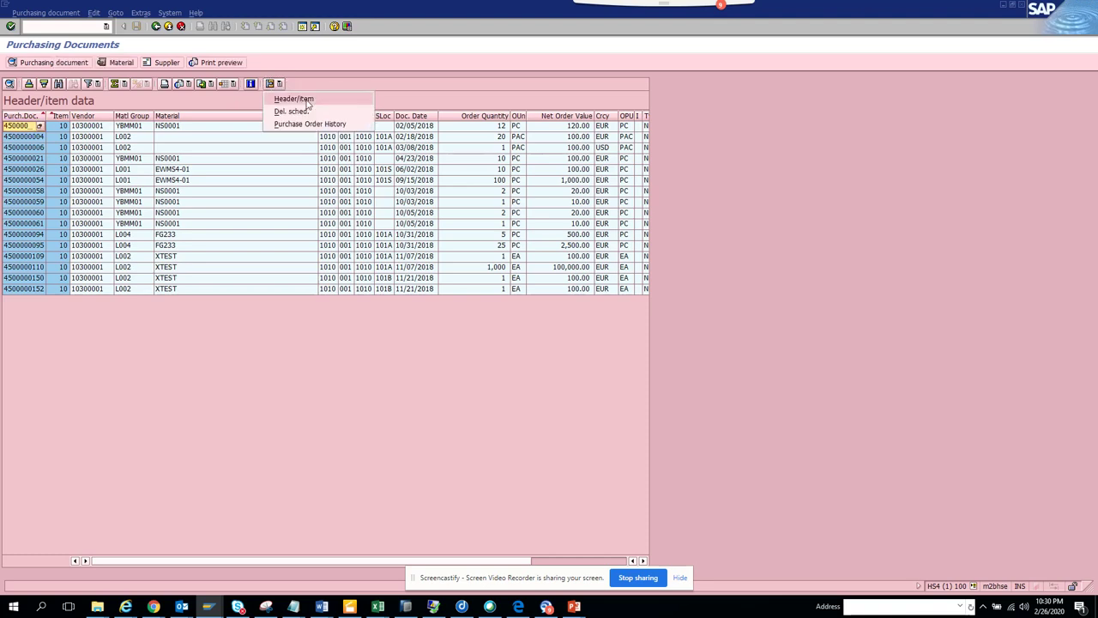
pyautogui.click(307, 101)
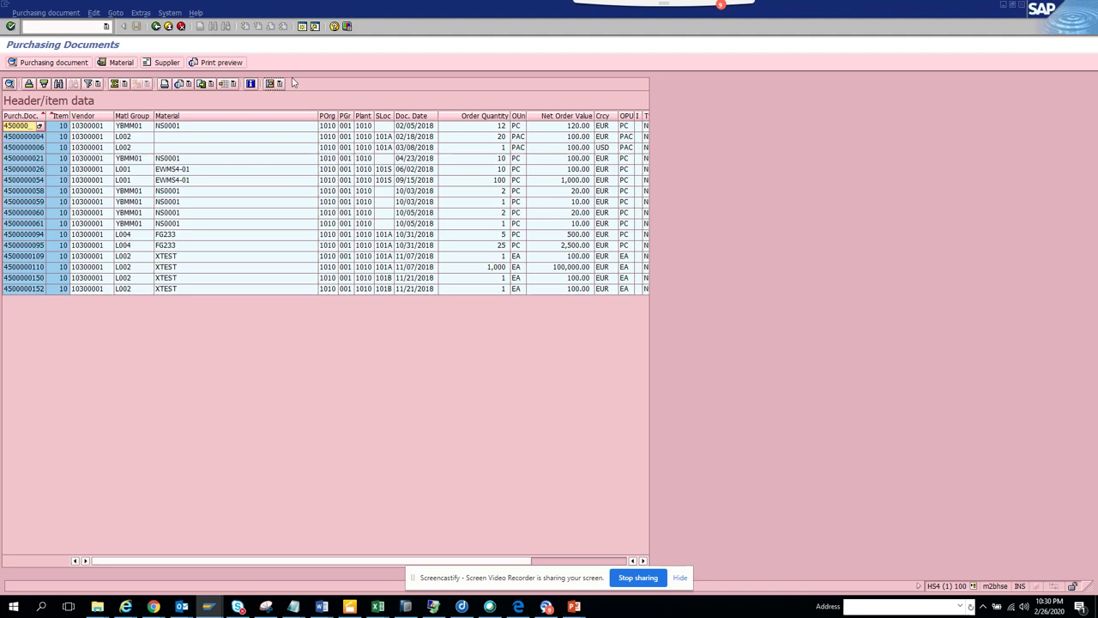
# Step: Show the report's delivery schedule view, followed by the purchase order history view
pyautogui.click(278, 84)
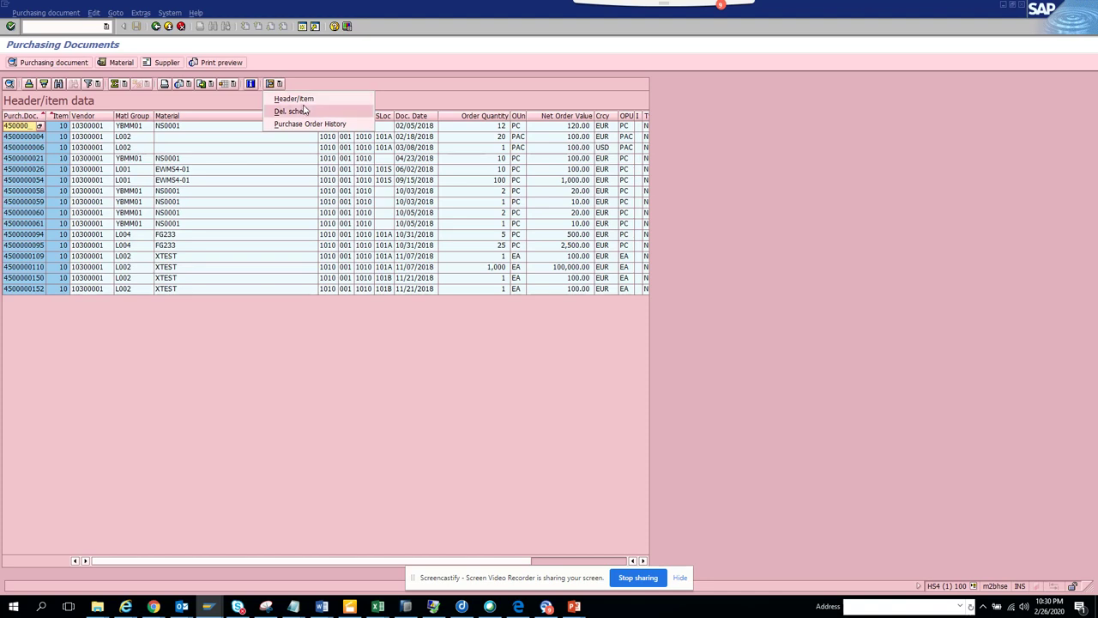
pyautogui.click(305, 111)
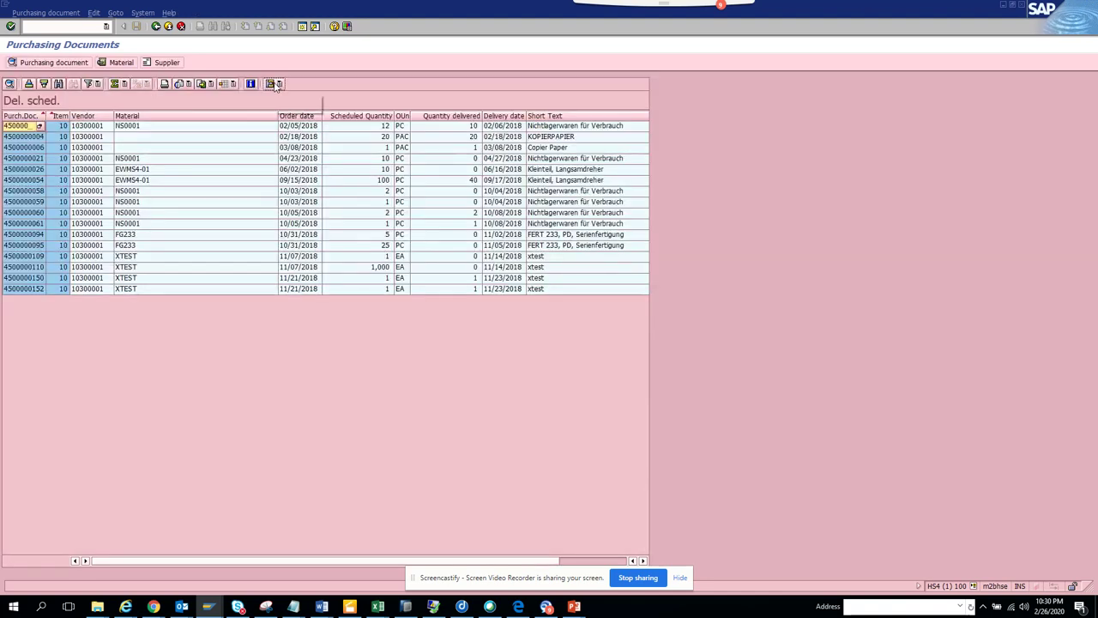
pyautogui.click(276, 84)
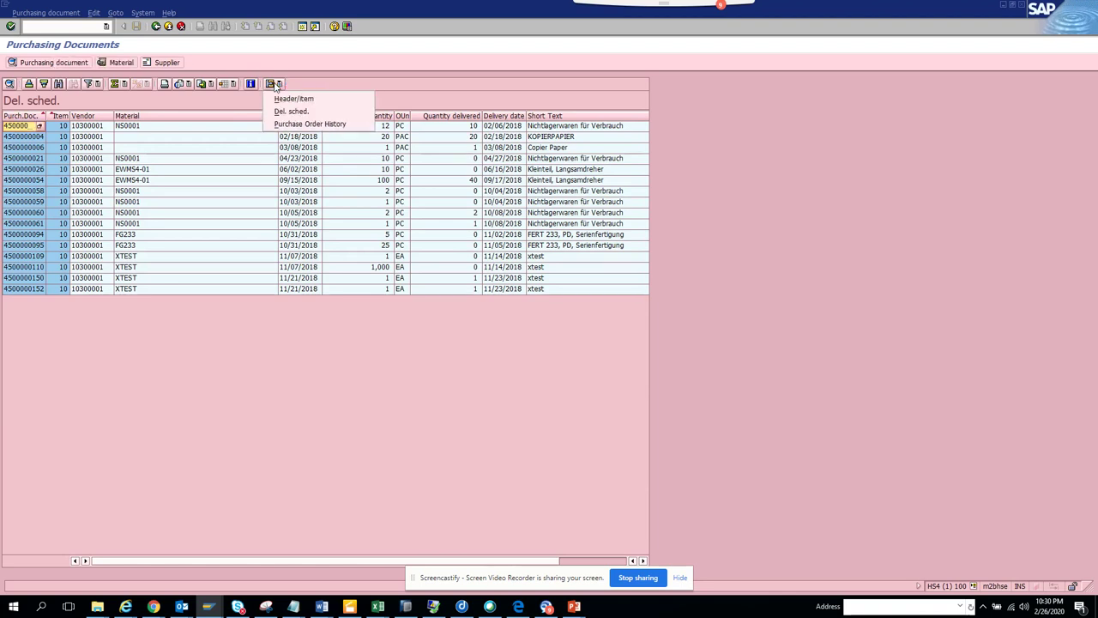
pyautogui.click(297, 112)
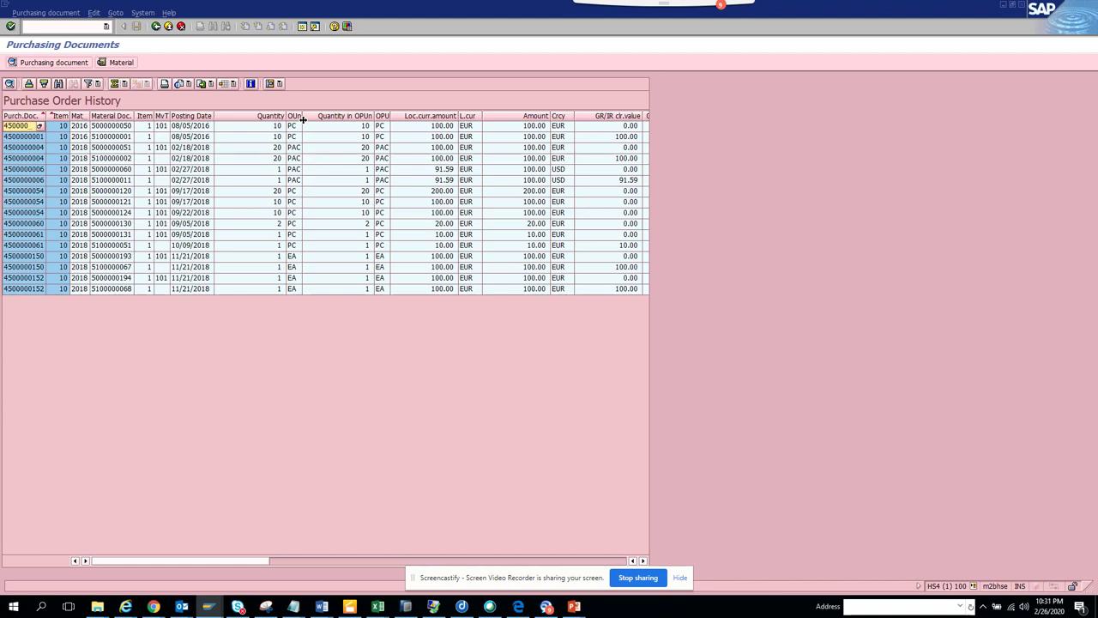
# Step: Inspect the purchase order history entries posted on 02/27/2018 and their purchasing document
pyautogui.click(104, 183)
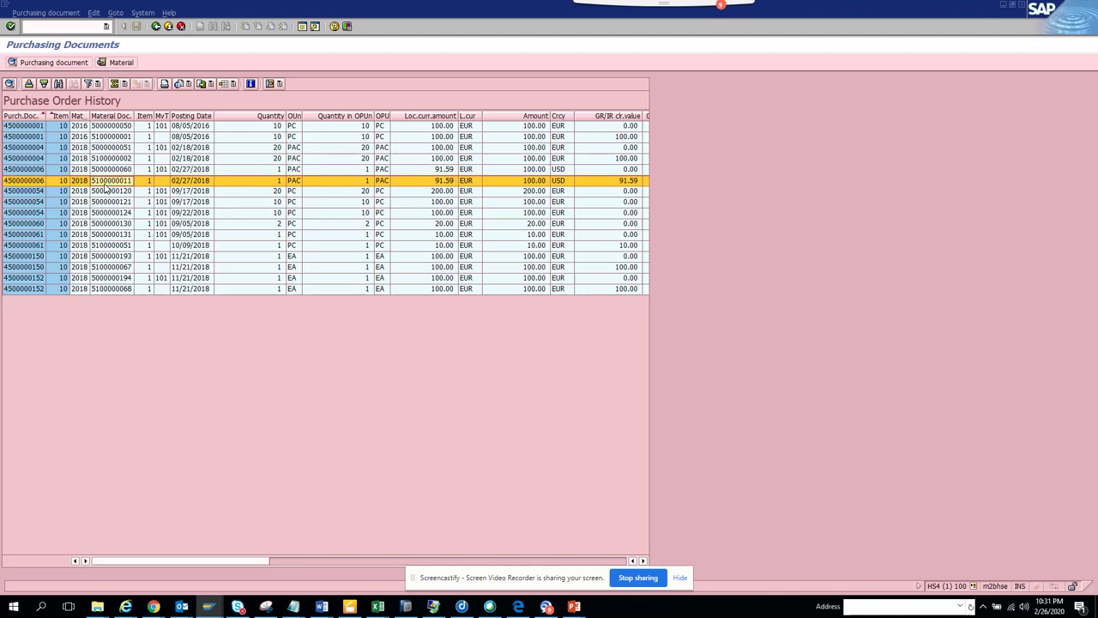
pyautogui.click(113, 170)
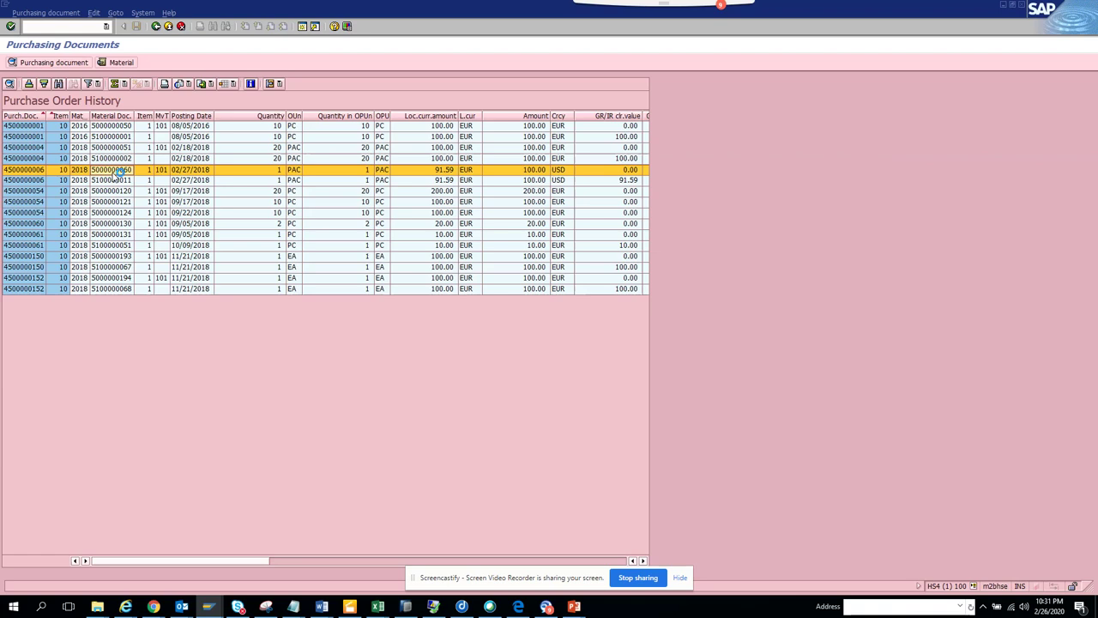
pyautogui.doubleClick(30, 170)
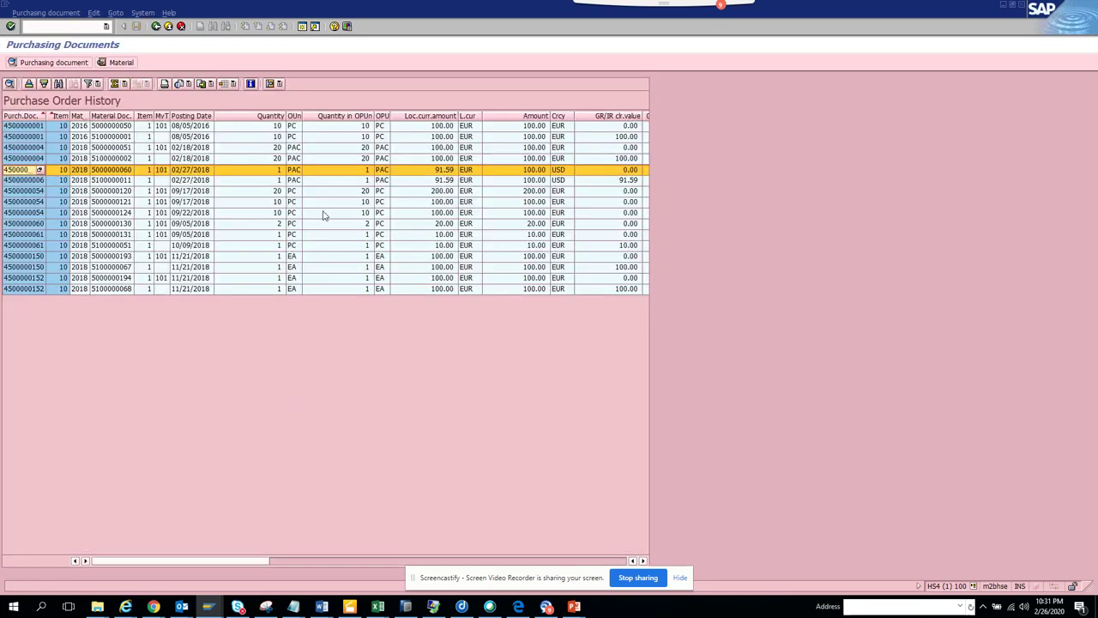
# Step: From the header/item data, display the purchase order and material master of the EWMS4-01 row dated 06/02/2018, returning to the list each time
pyautogui.click(281, 84)
pyautogui.click(290, 100)
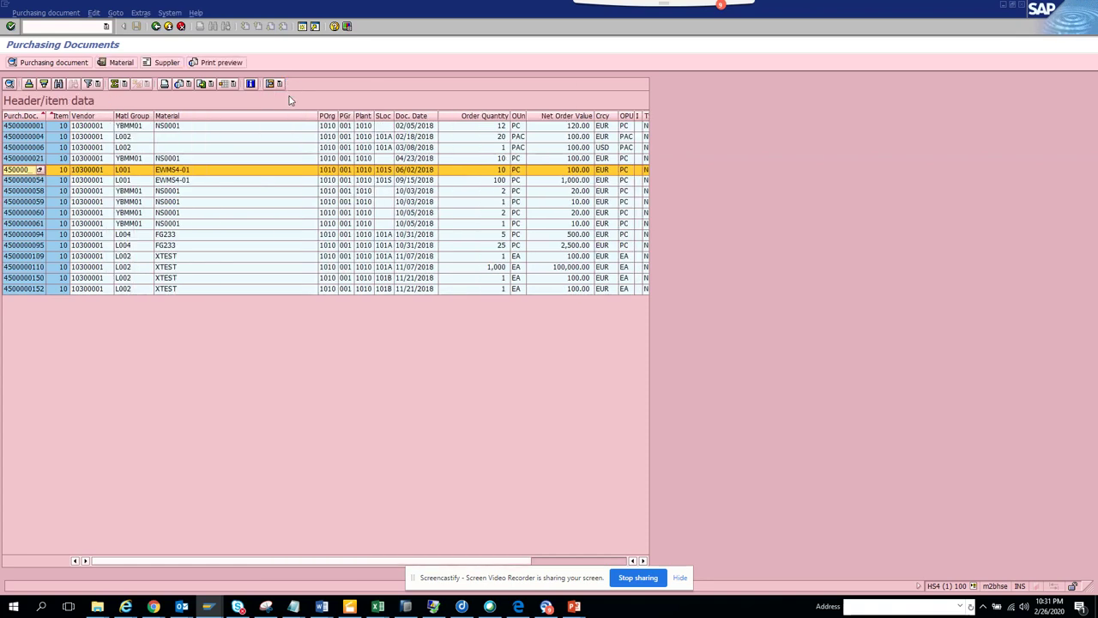
pyautogui.click(68, 63)
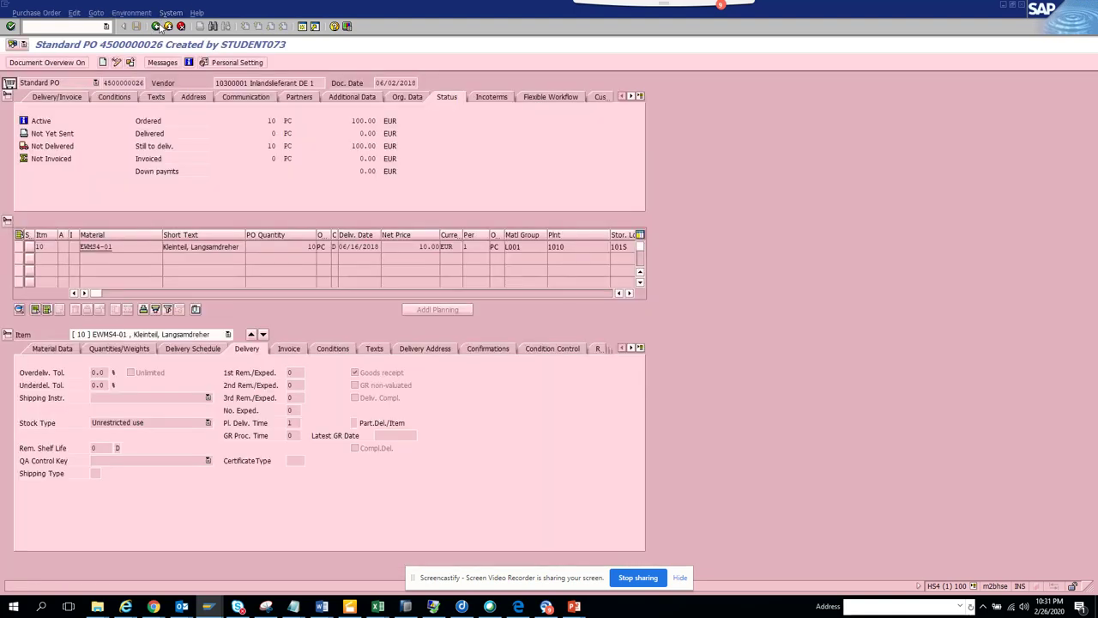
pyautogui.click(158, 27)
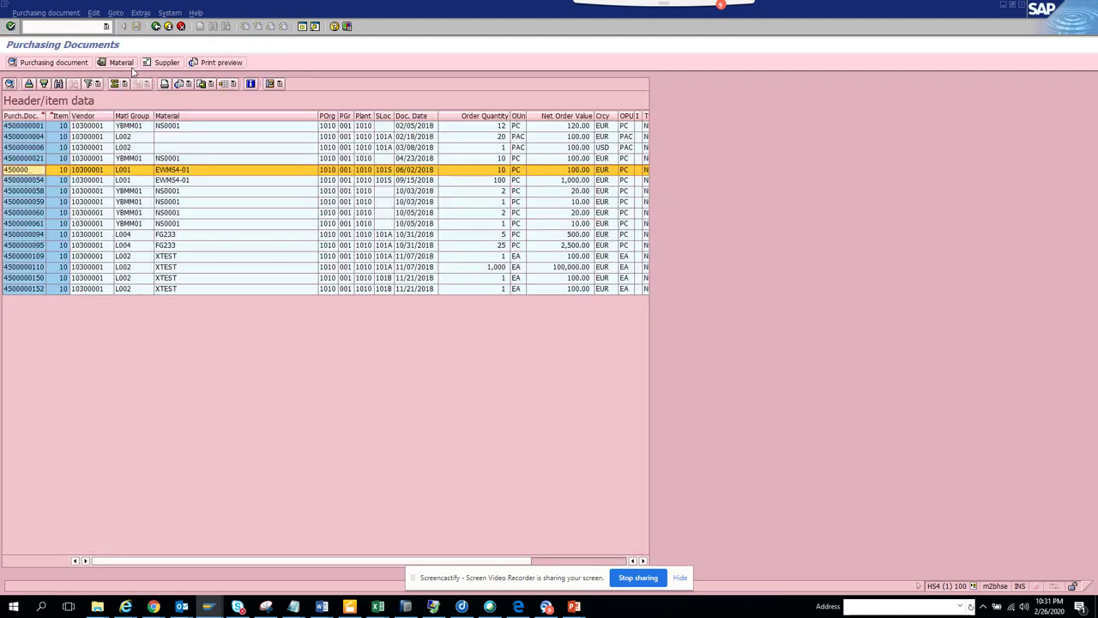
pyautogui.click(129, 65)
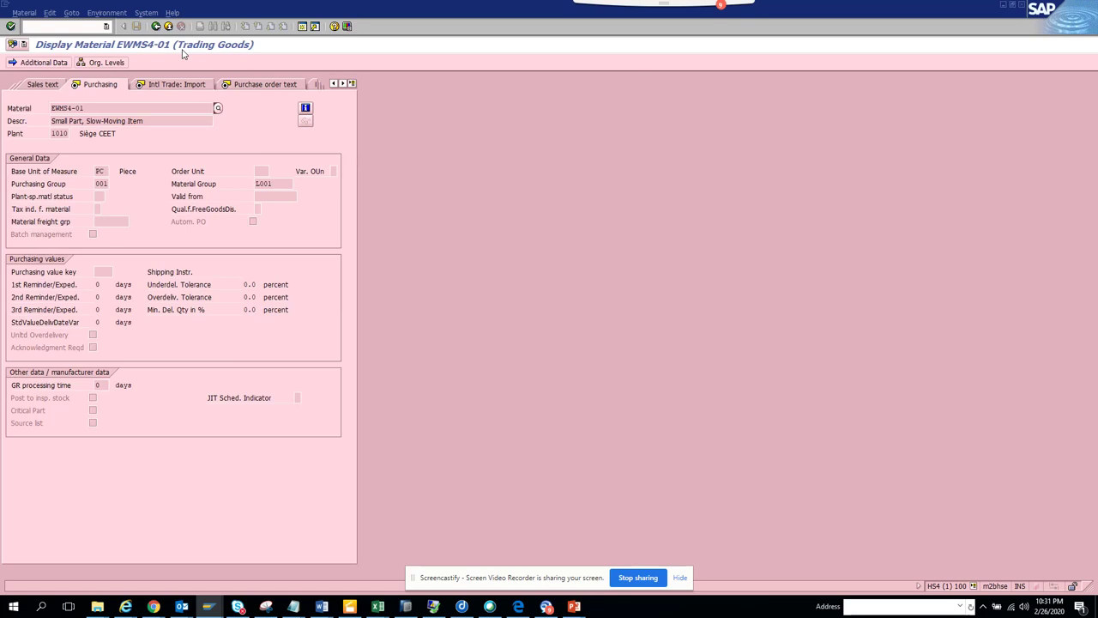
pyautogui.click(156, 27)
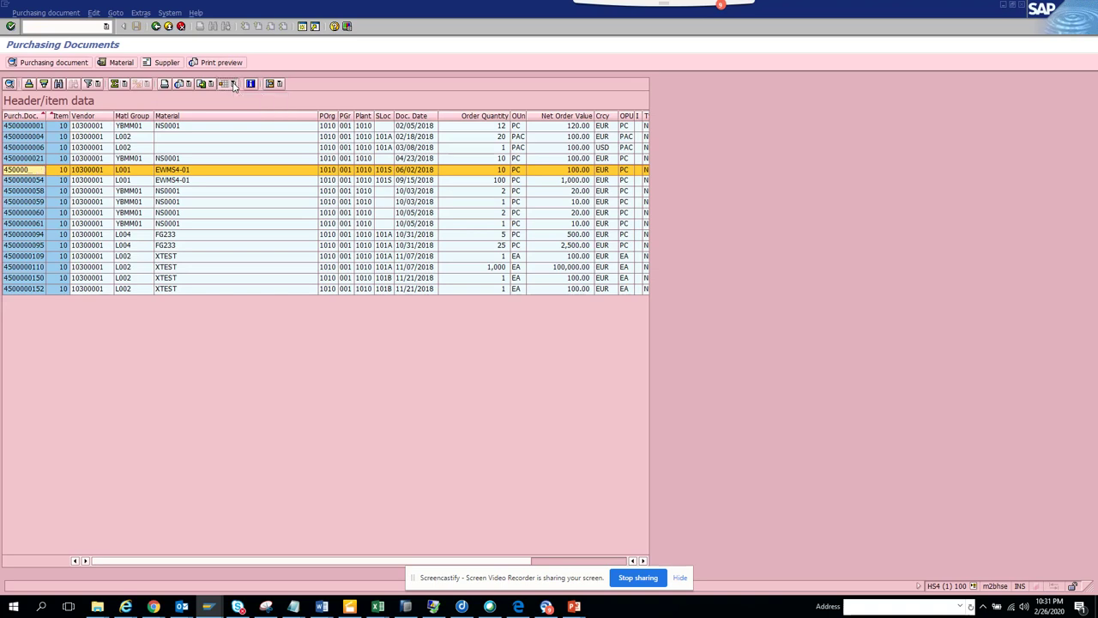
# Step: Review the columns available in the Change Layout settings and the remaining columns of the header/item list
pyautogui.click(233, 84)
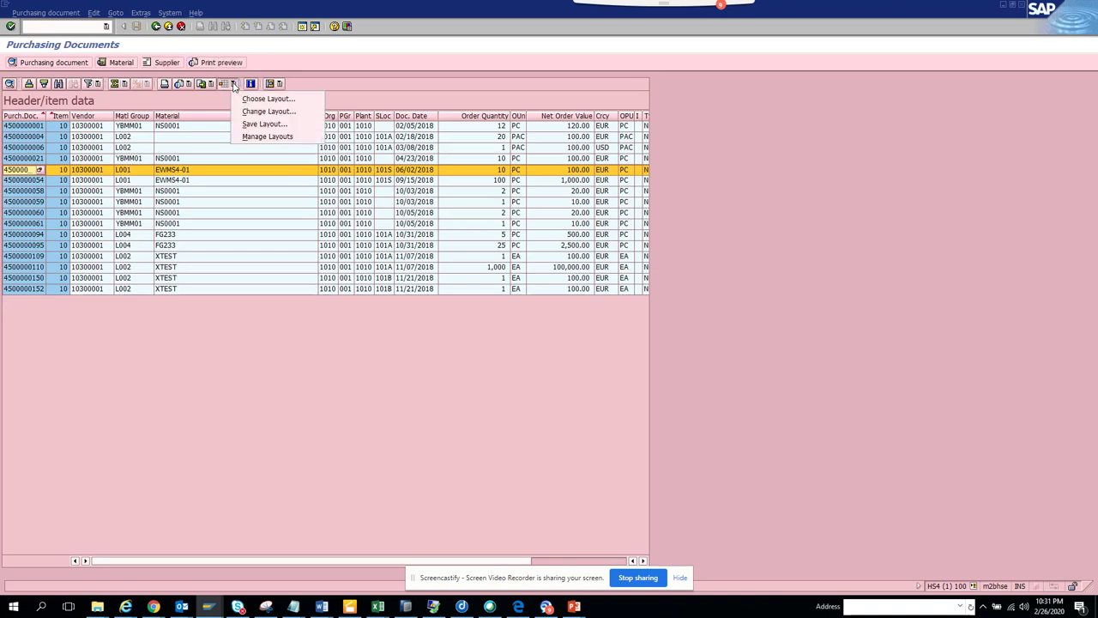
pyautogui.click(265, 111)
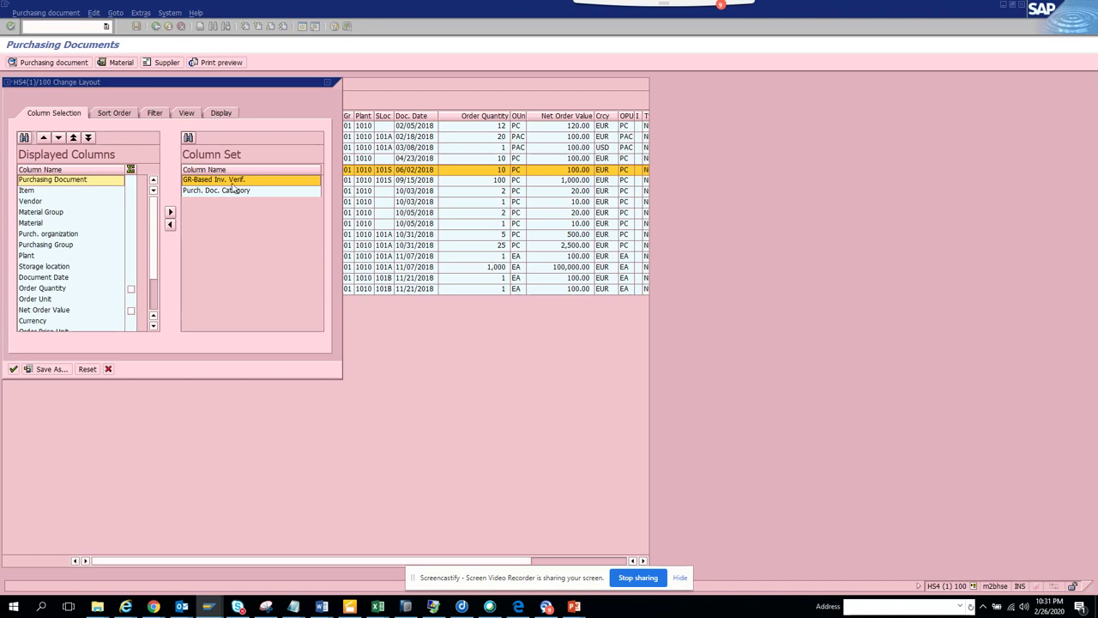
pyautogui.click(109, 369)
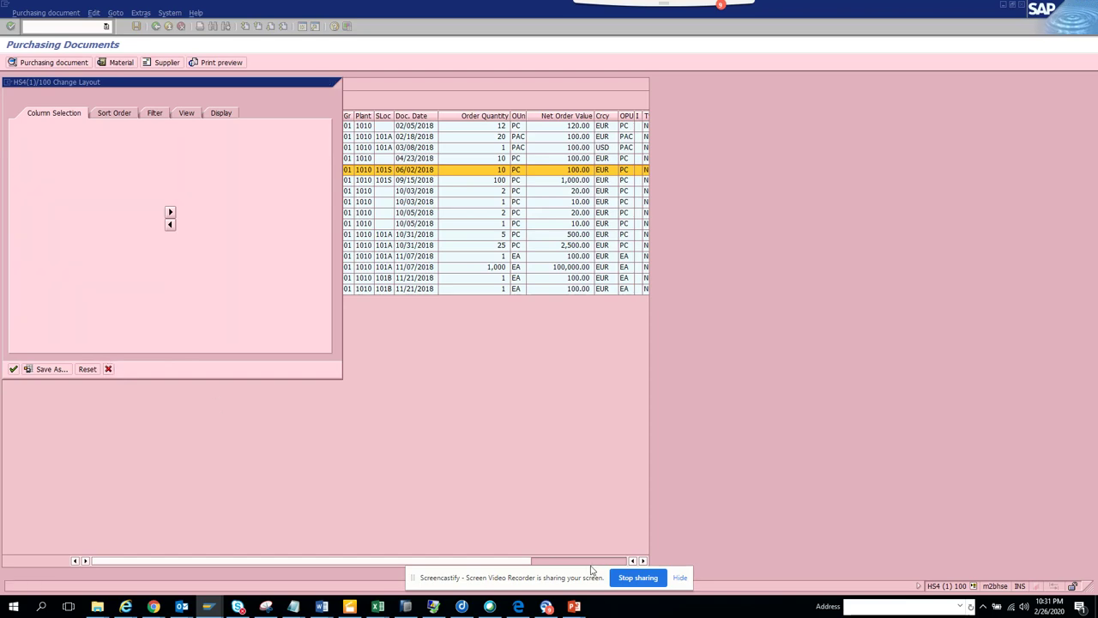
pyautogui.click(599, 562)
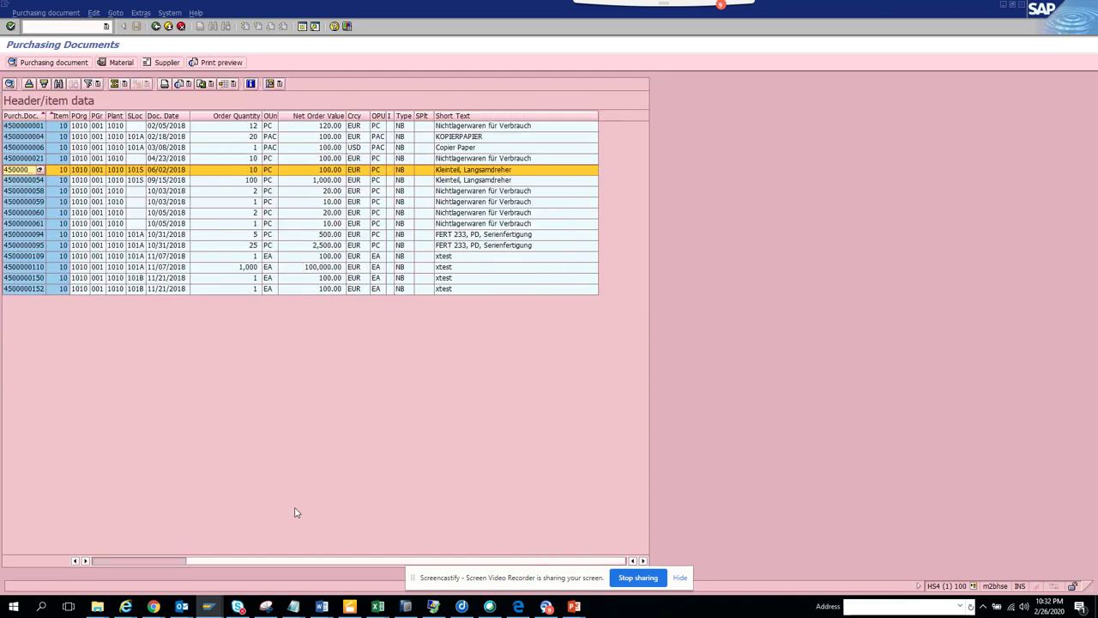
pyautogui.click(108, 565)
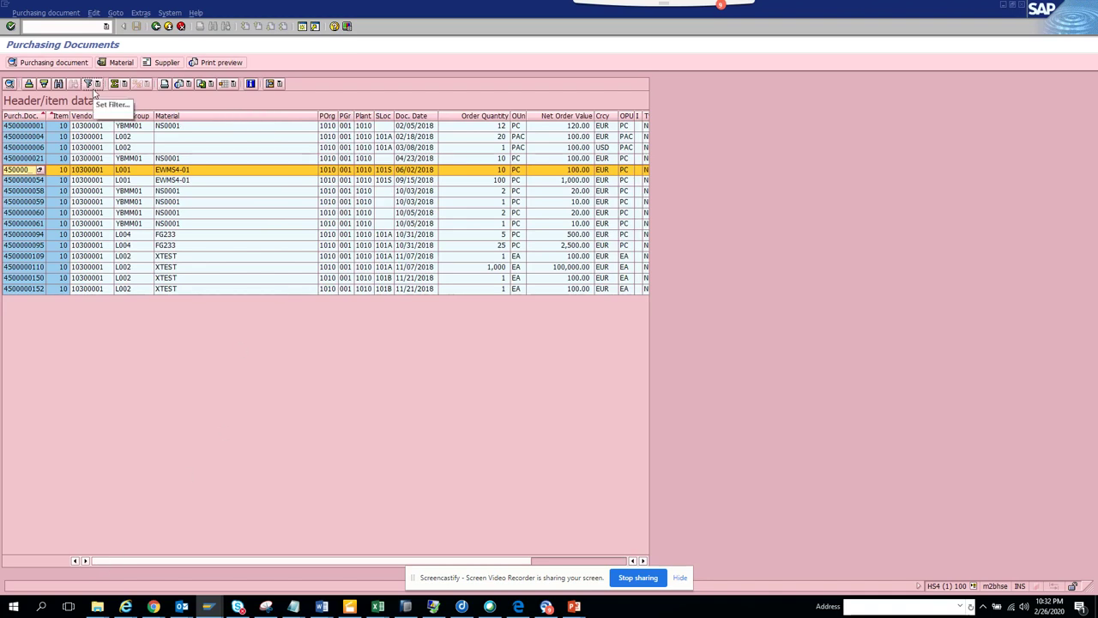
# Step: Display the purchase order history and examine the material documents posted on 08/05/2016 and 02/18/2018
pyautogui.click(281, 83)
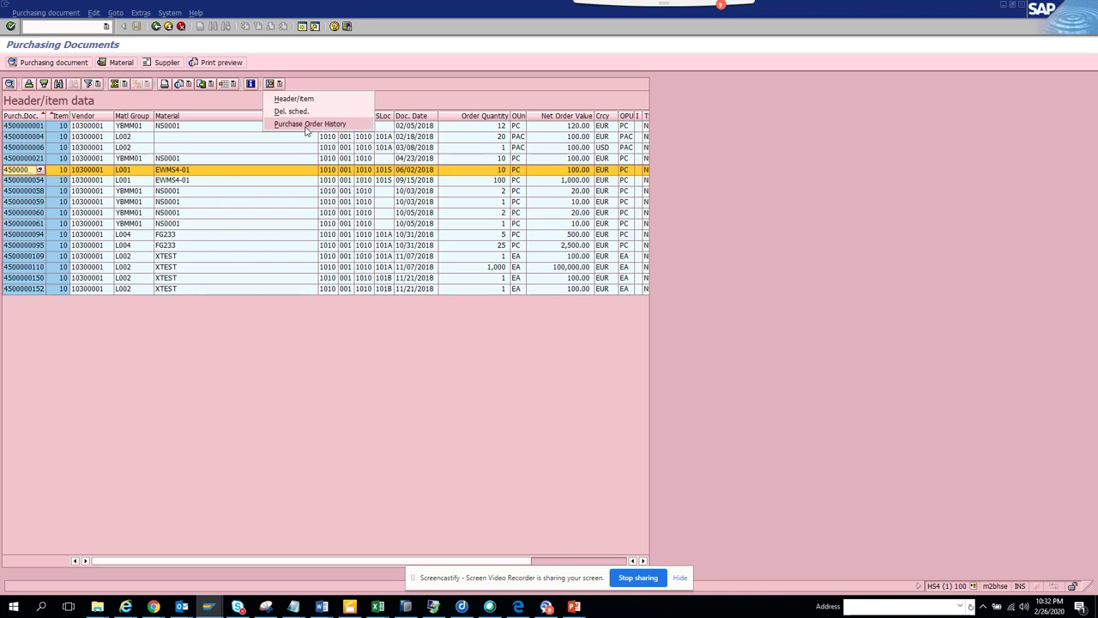
pyautogui.click(307, 125)
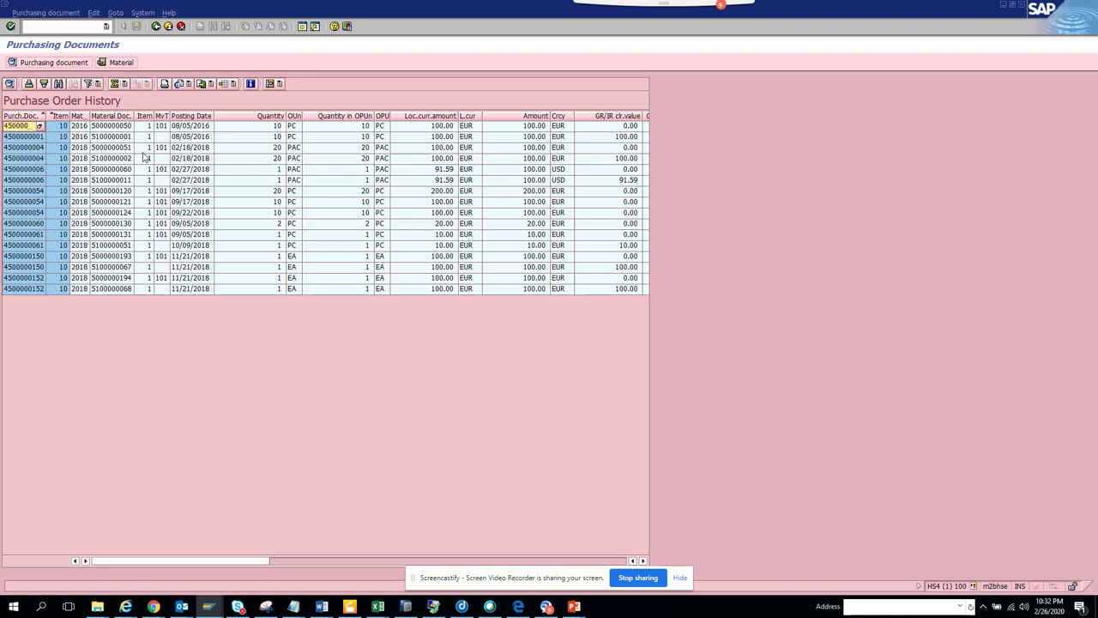
pyautogui.click(127, 125)
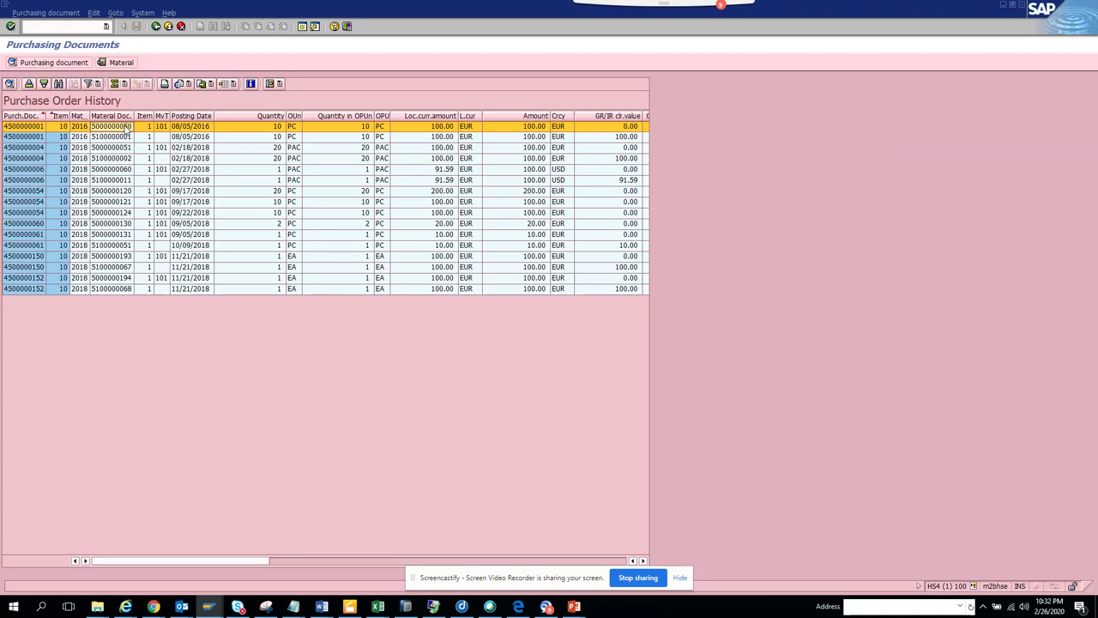
pyautogui.click(110, 160)
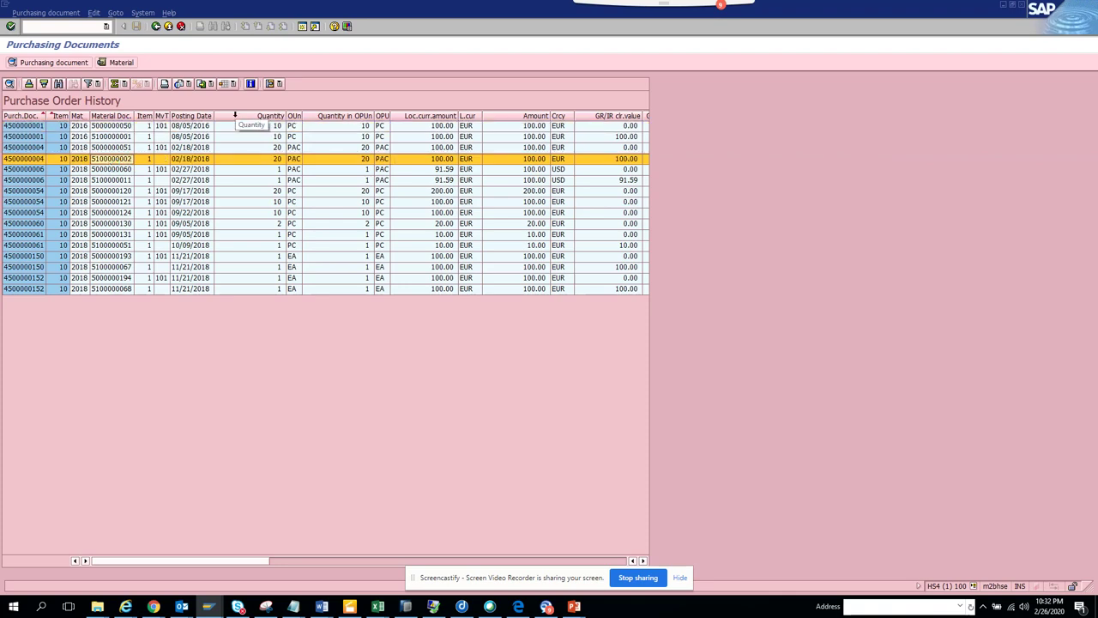
# Step: Switch the report back to the header/item data and select the vendor of the order dated 02/05/2018
pyautogui.click(280, 84)
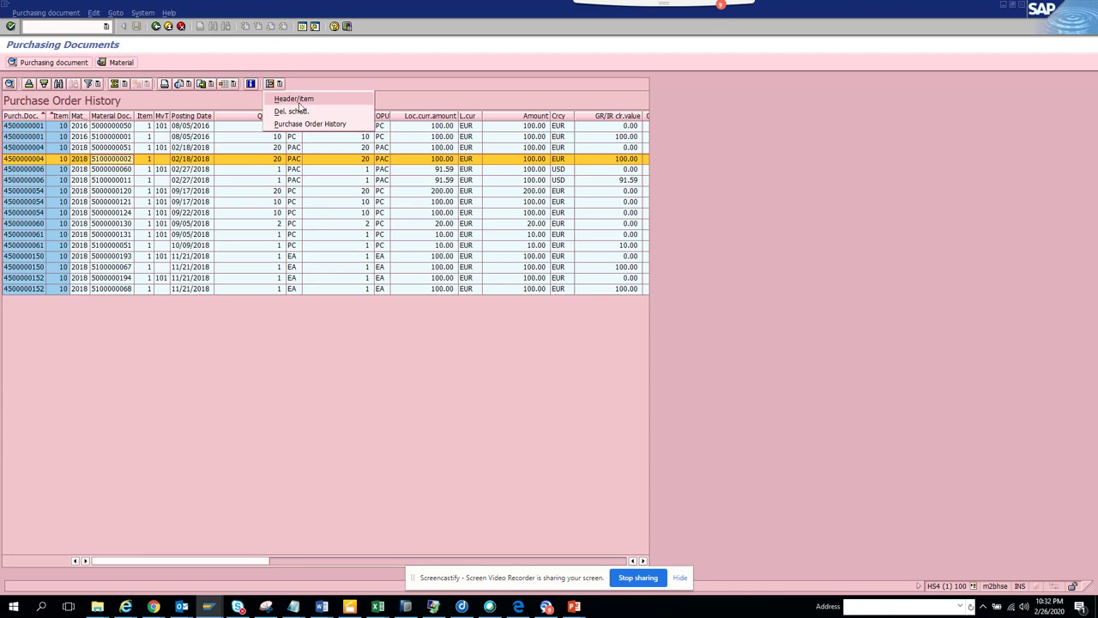
pyautogui.click(298, 110)
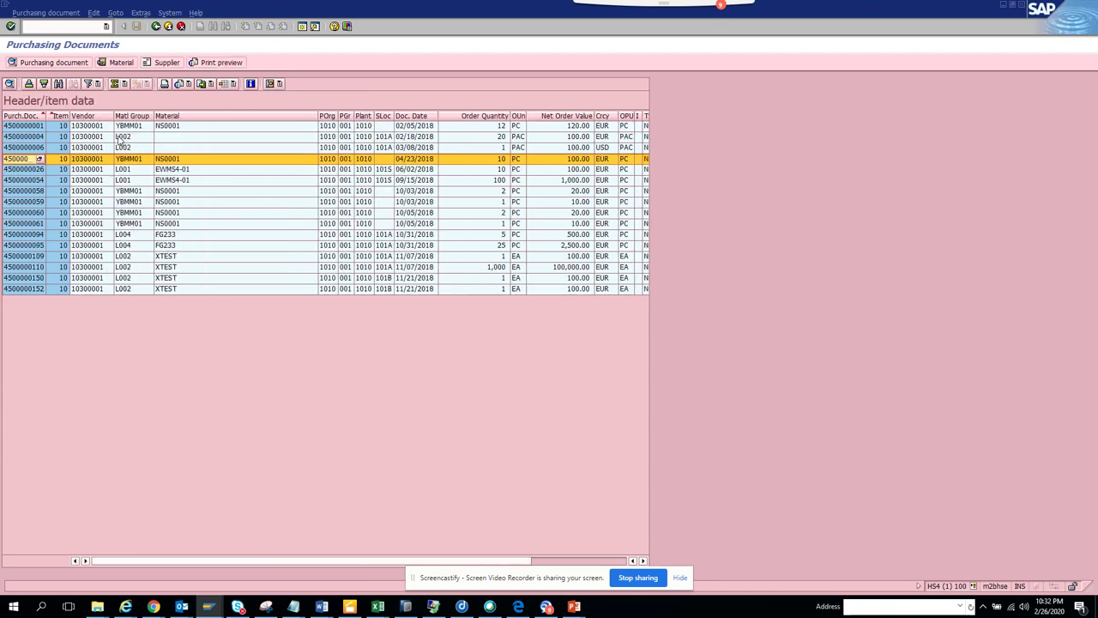
pyautogui.click(107, 130)
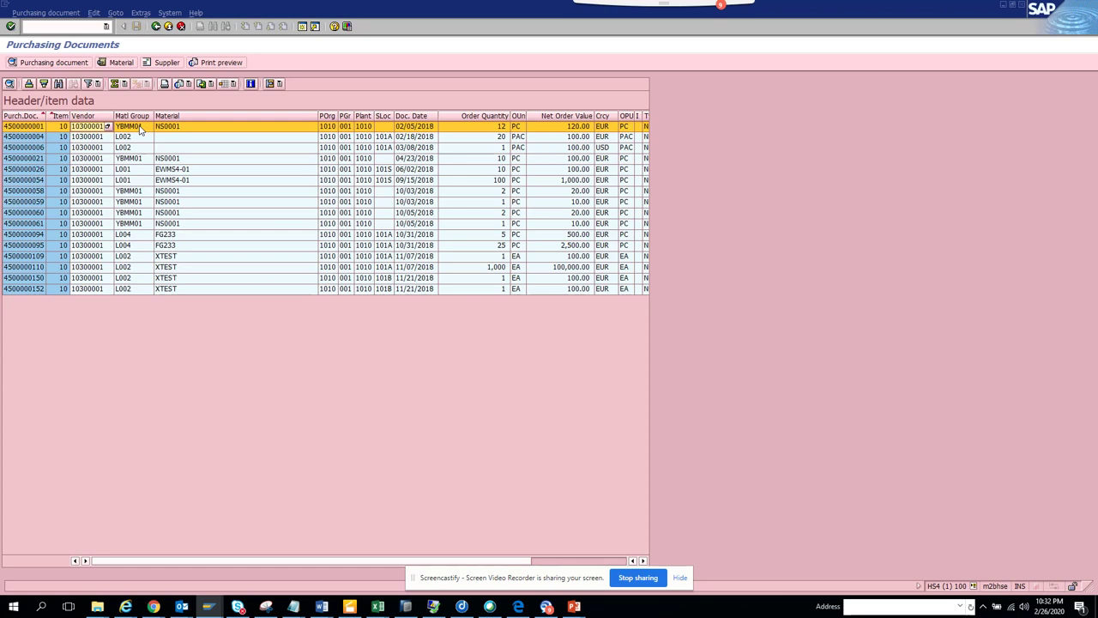
# Step: Leave the purchasing documents list and exit the General Evaluations selection screen
pyautogui.click(278, 83)
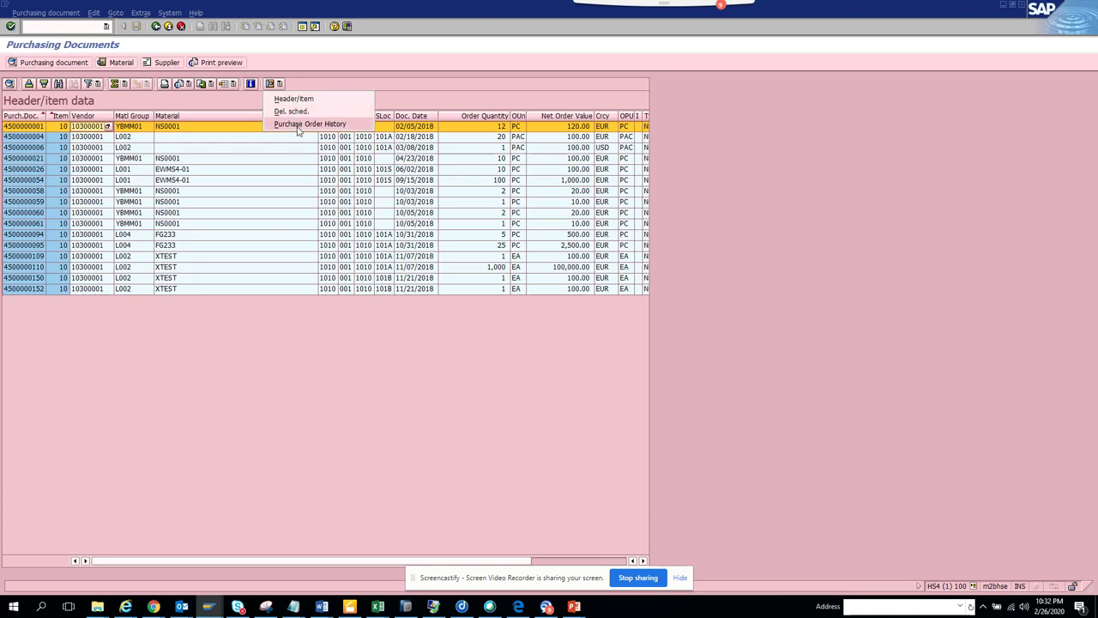
pyautogui.click(156, 27)
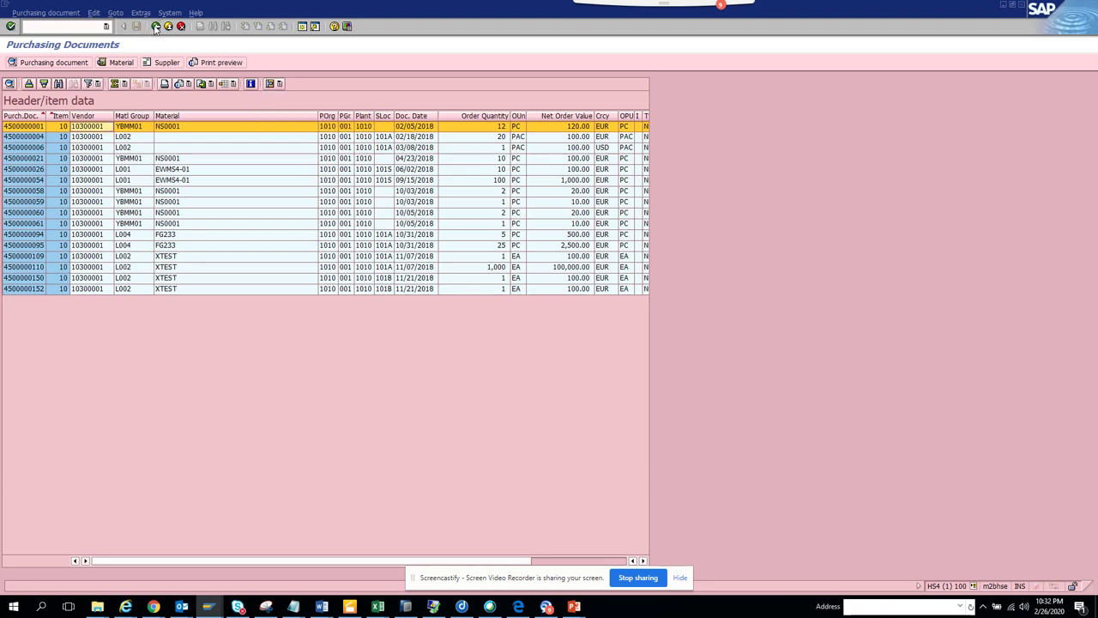
pyautogui.click(156, 27)
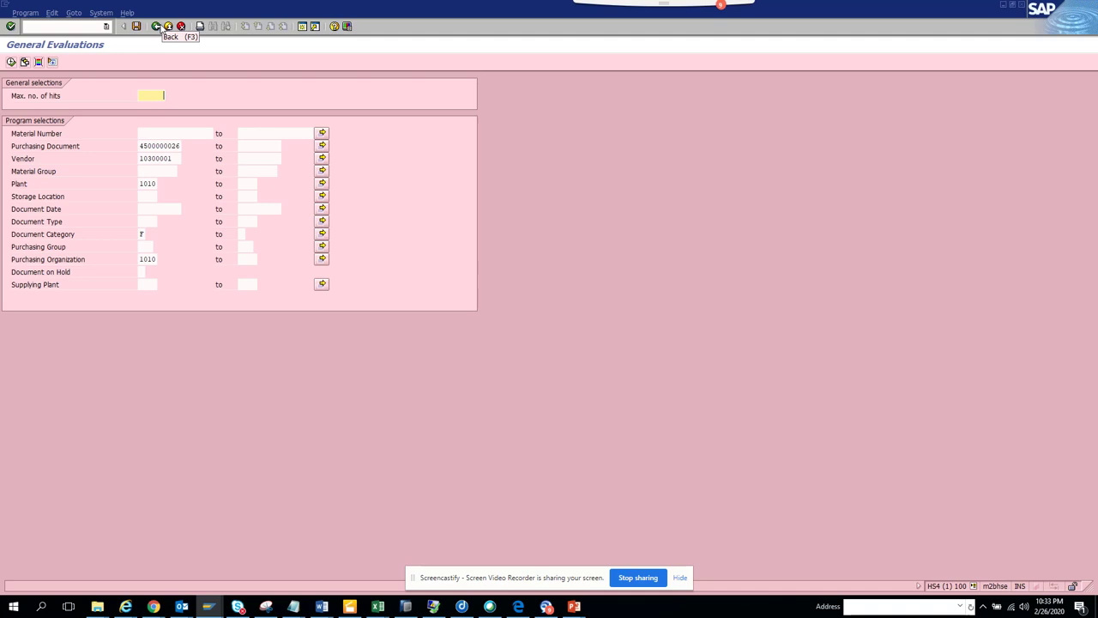
pyautogui.click(160, 28)
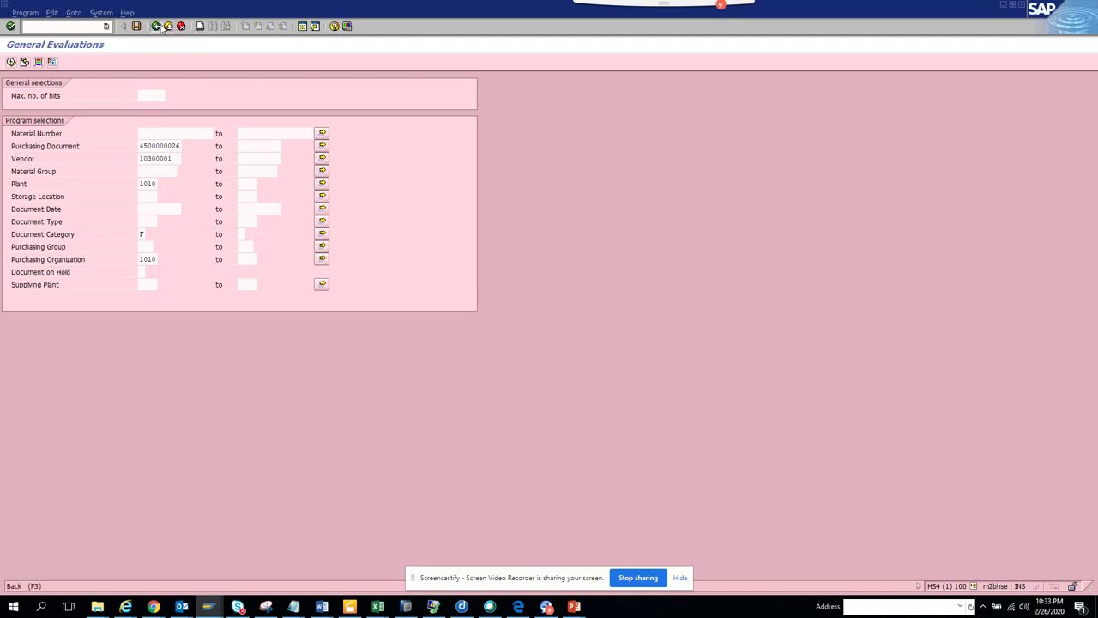